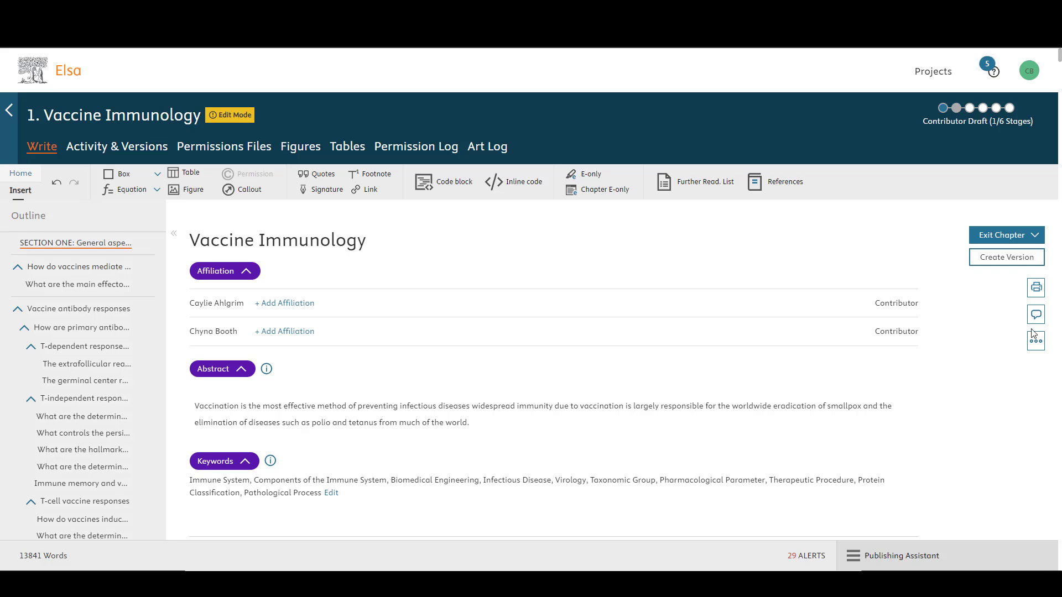
- Open the chapter's References manager and view the reference types offered for creating a reference
scroll(760, 387, down, 4)
scroll(767, 431, down, 3)
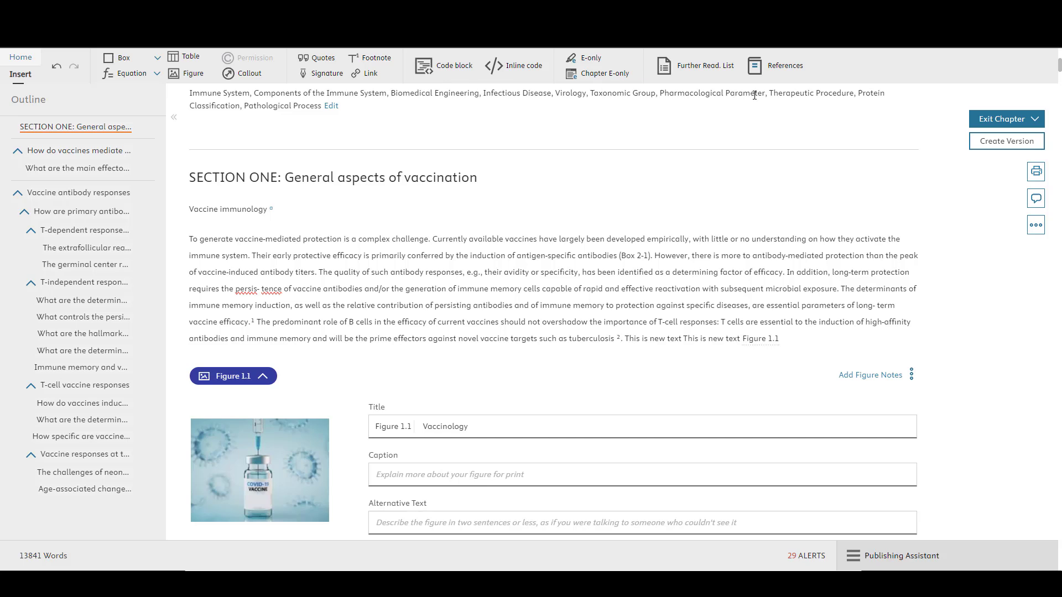
click(773, 80)
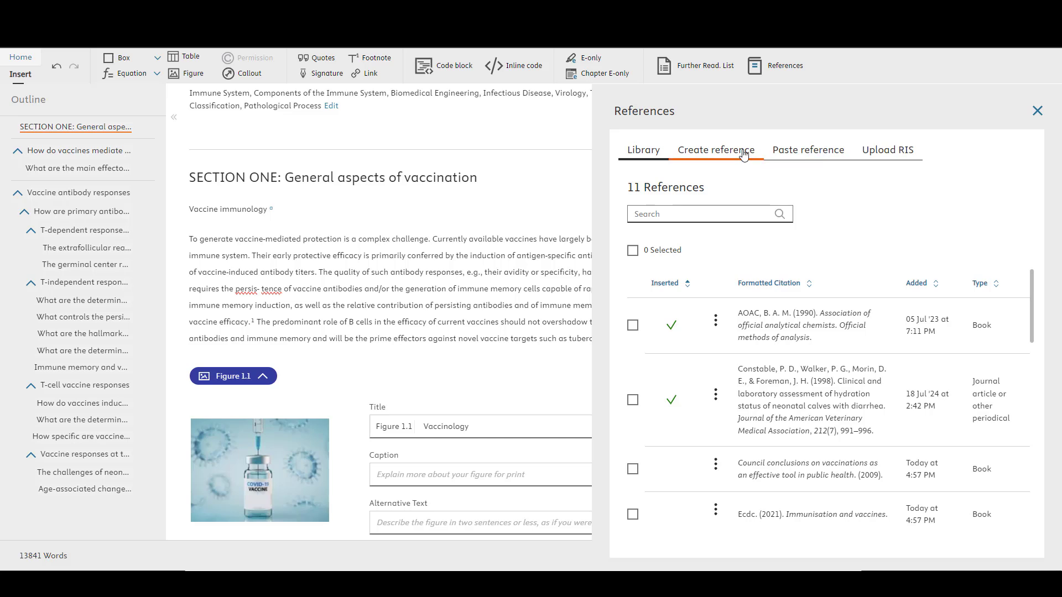
click(744, 154)
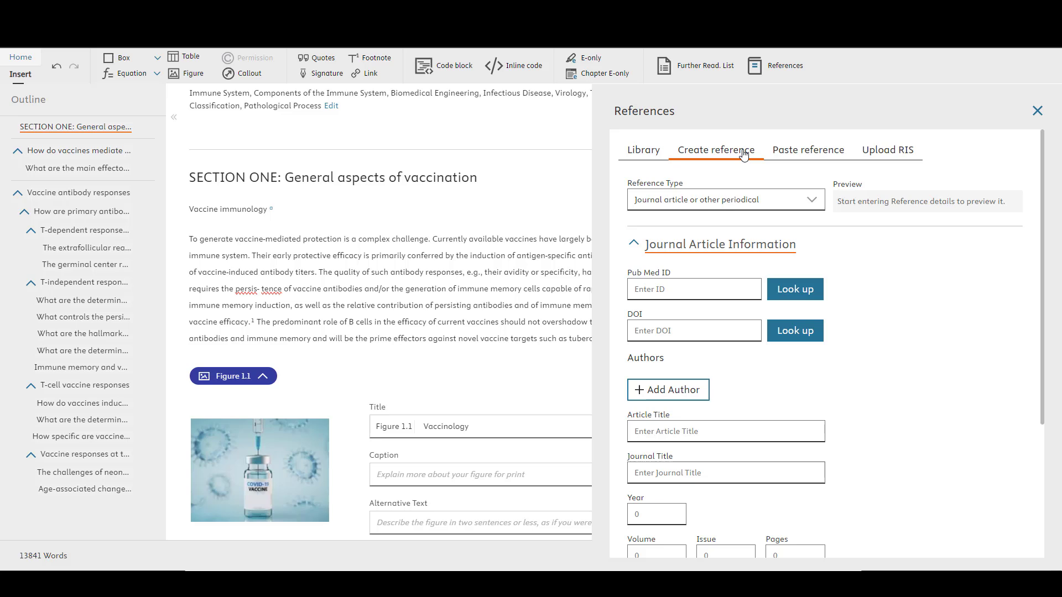
click(815, 208)
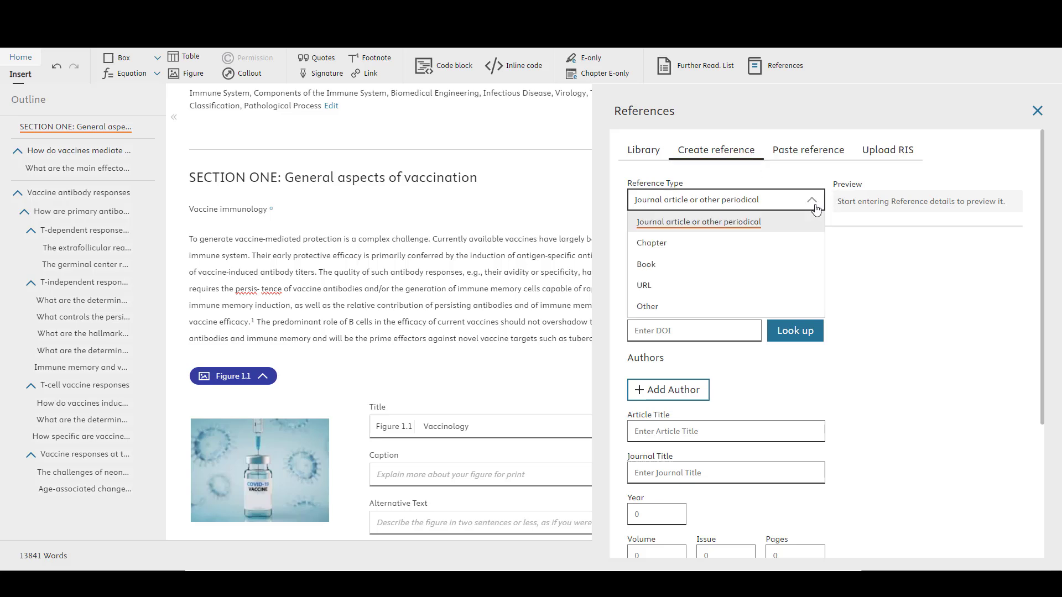
click(876, 252)
click(876, 251)
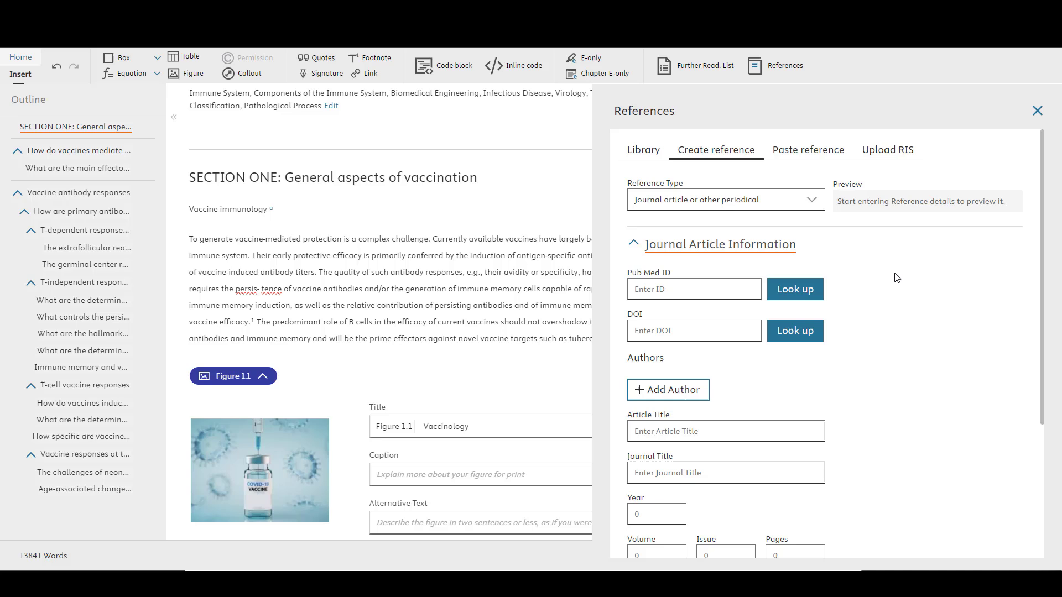
- View the options for adding references by pasting text and by uploading an RIS file
click(812, 157)
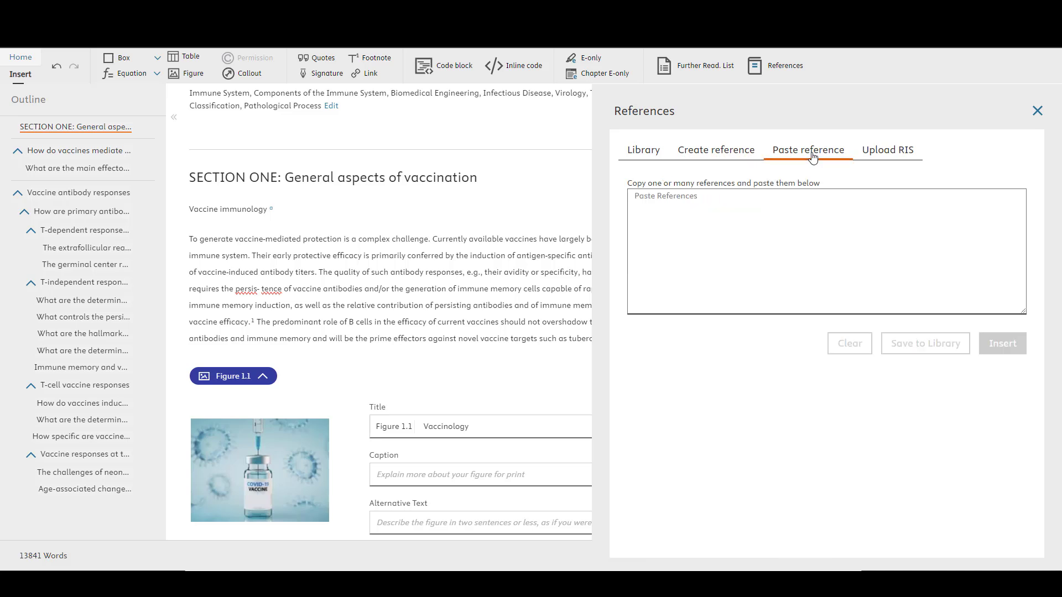
click(804, 223)
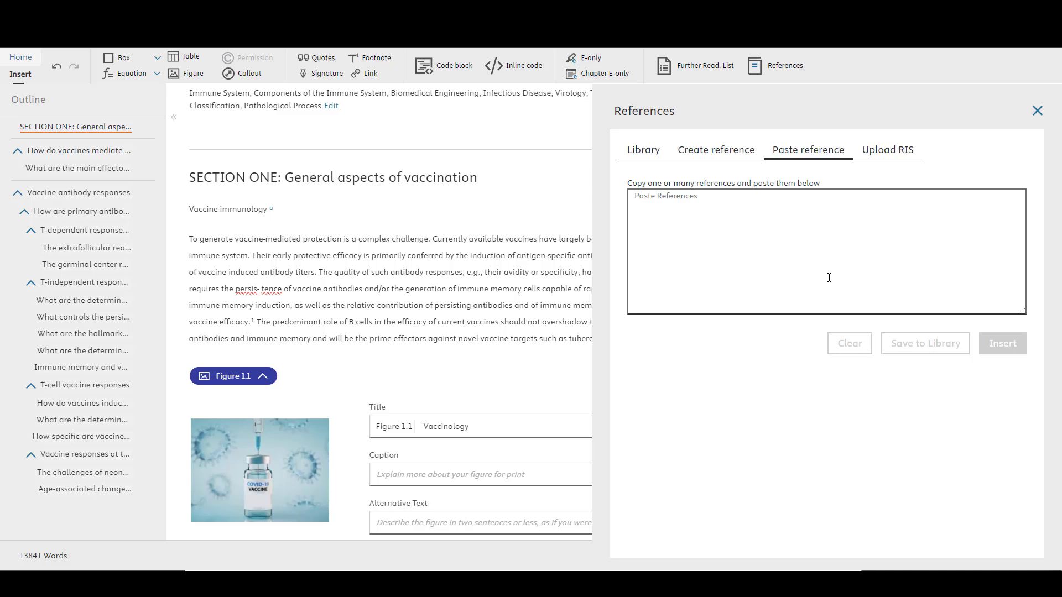
click(887, 151)
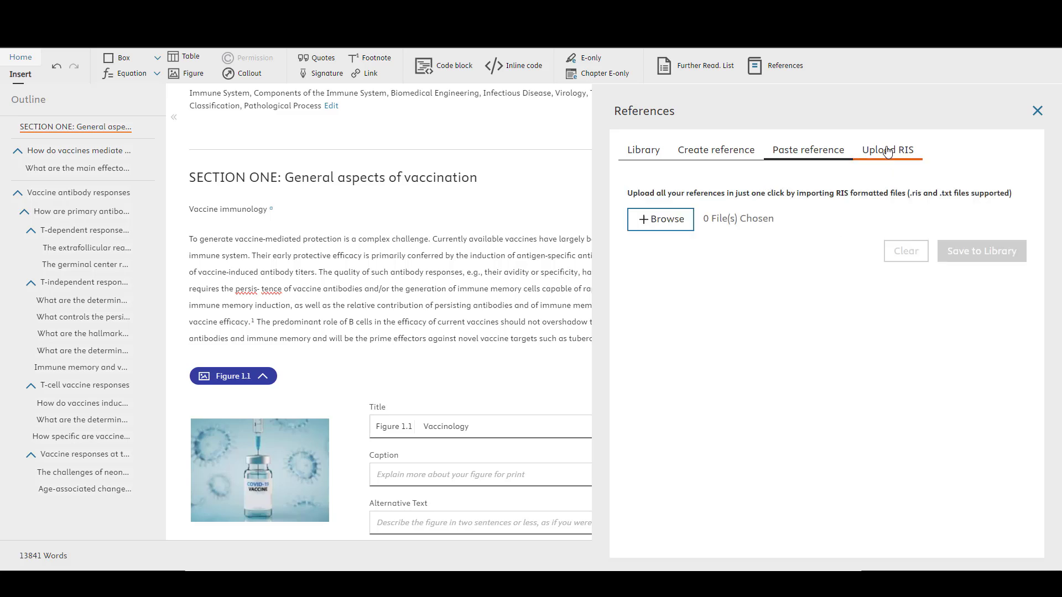
- Paste the two copied vaccine assessment references, separate them with a blank line, and save them to the library
click(813, 151)
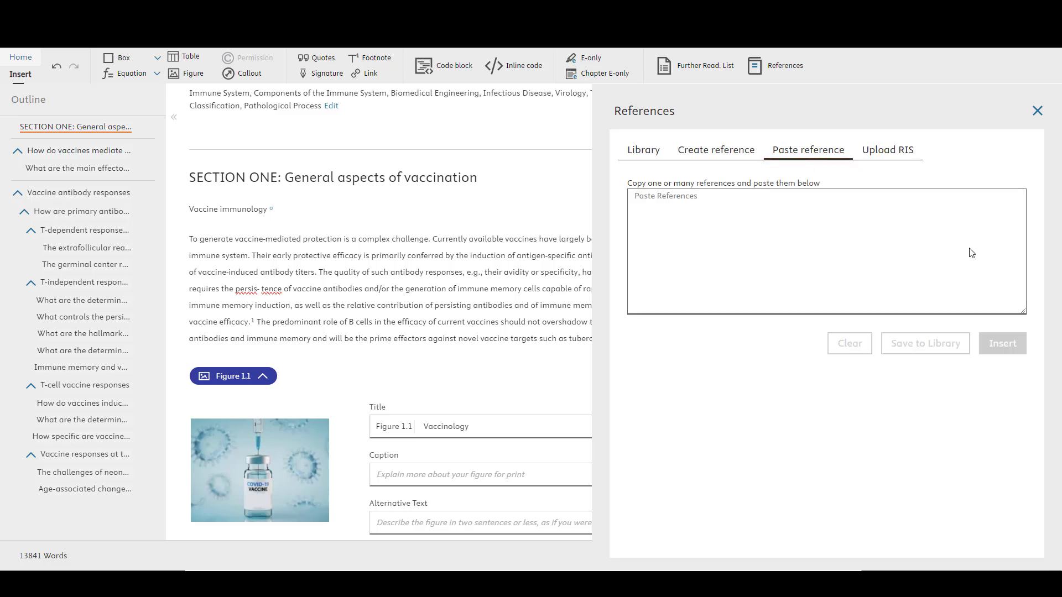
click(741, 215)
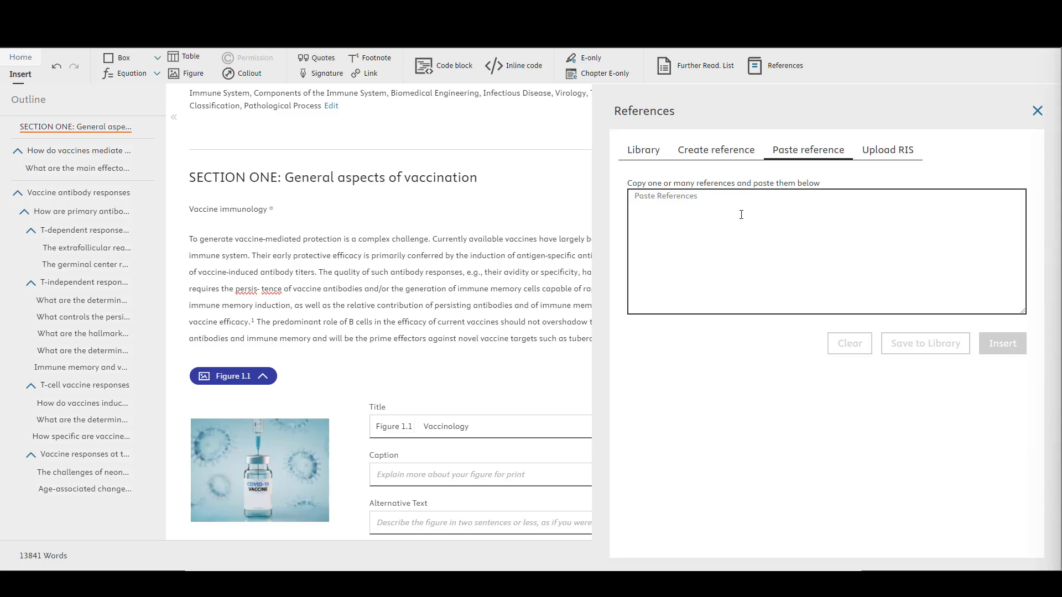
key(ctrl+v)
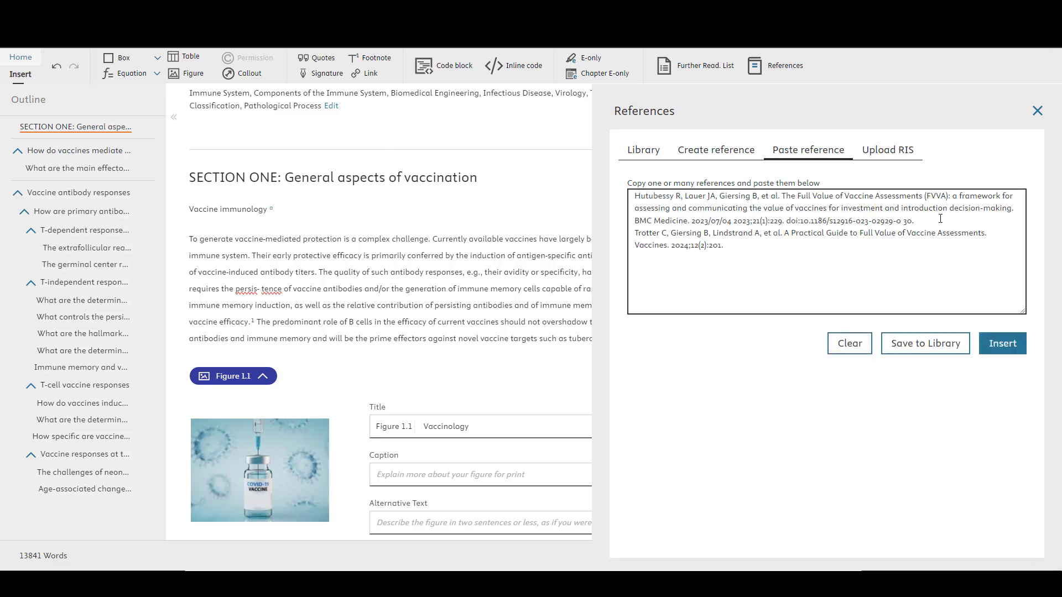
click(942, 218)
key(Return)
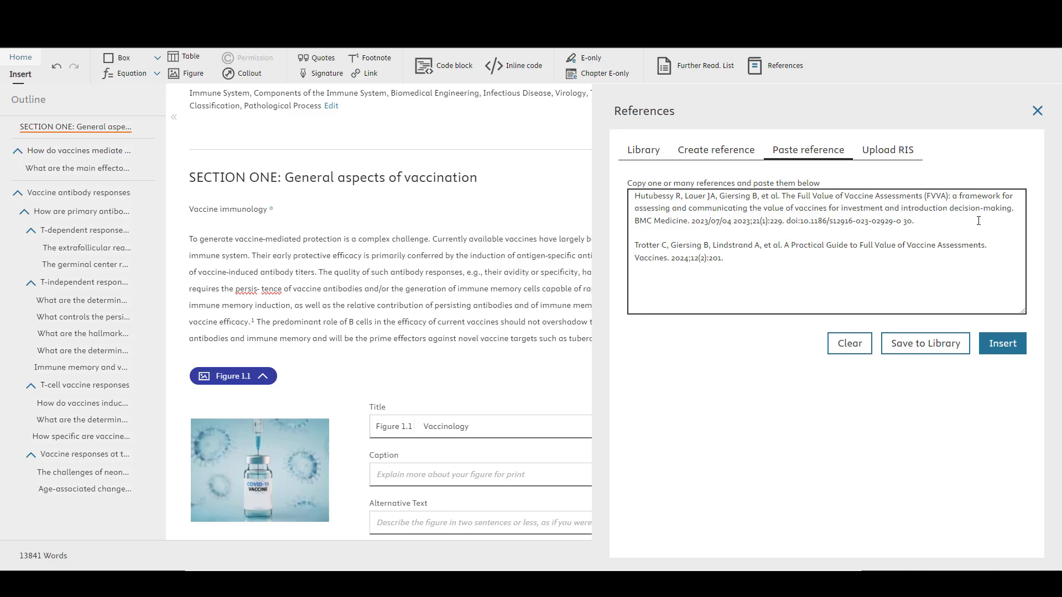
click(948, 355)
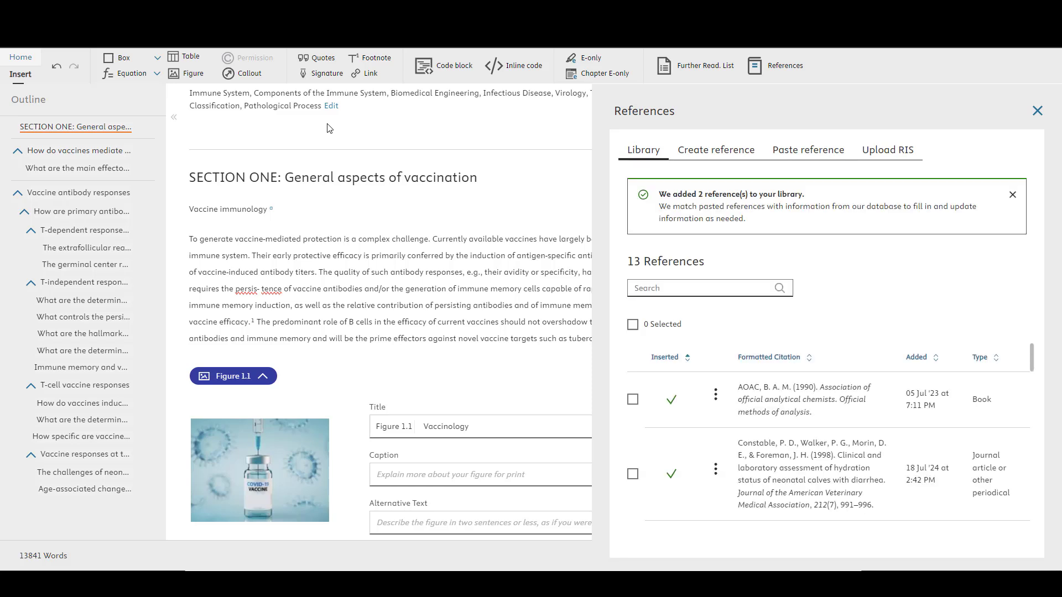
- Look through the reference library for the two newly added vaccine assessment references
scroll(880, 431, down, 6)
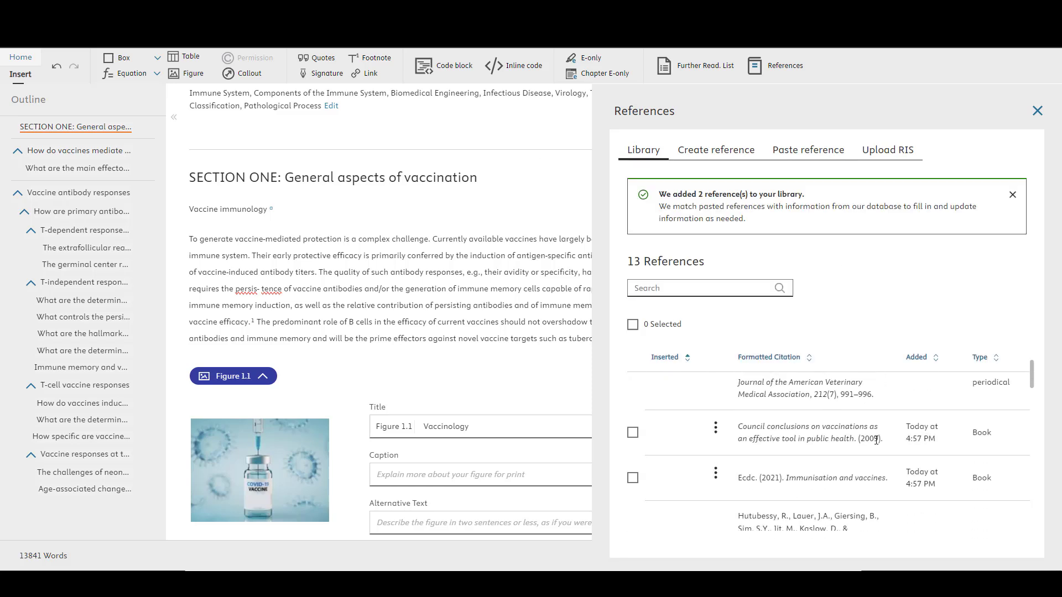
scroll(876, 440, down, 5)
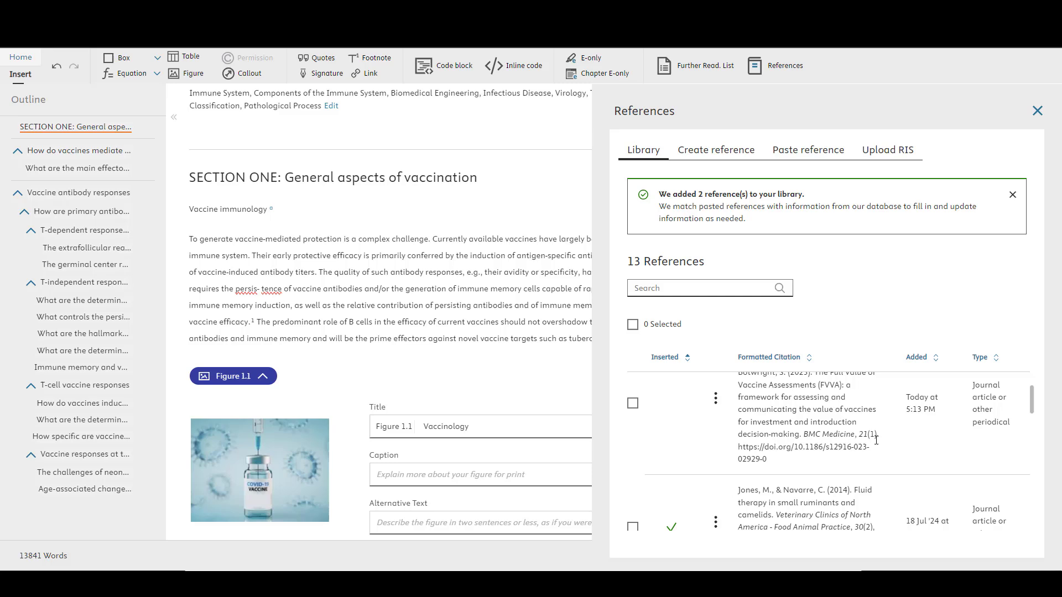
scroll(875, 463, down, 4)
scroll(875, 463, up, 3)
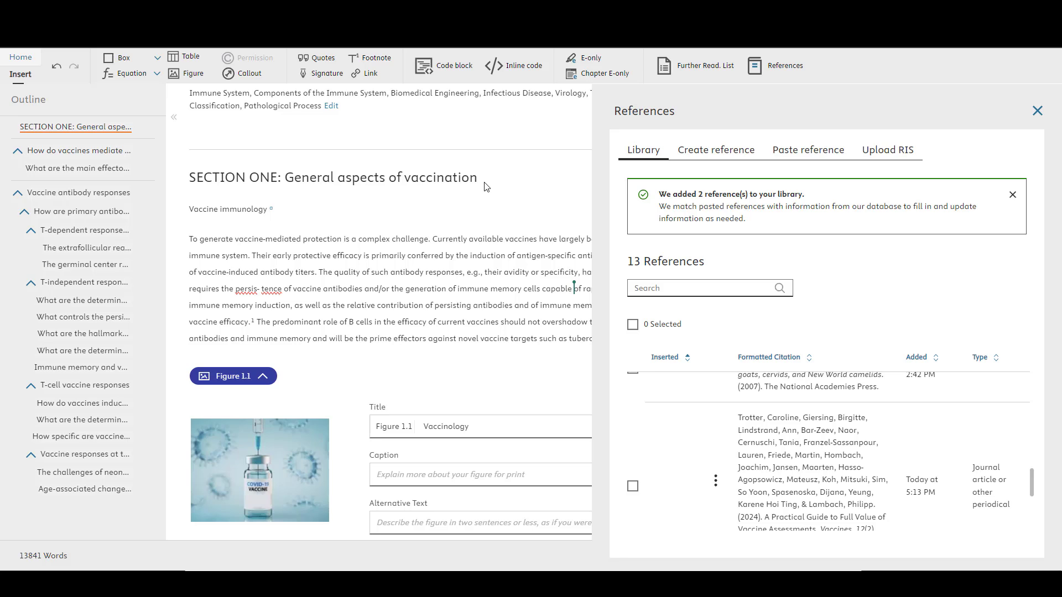
click(17, 58)
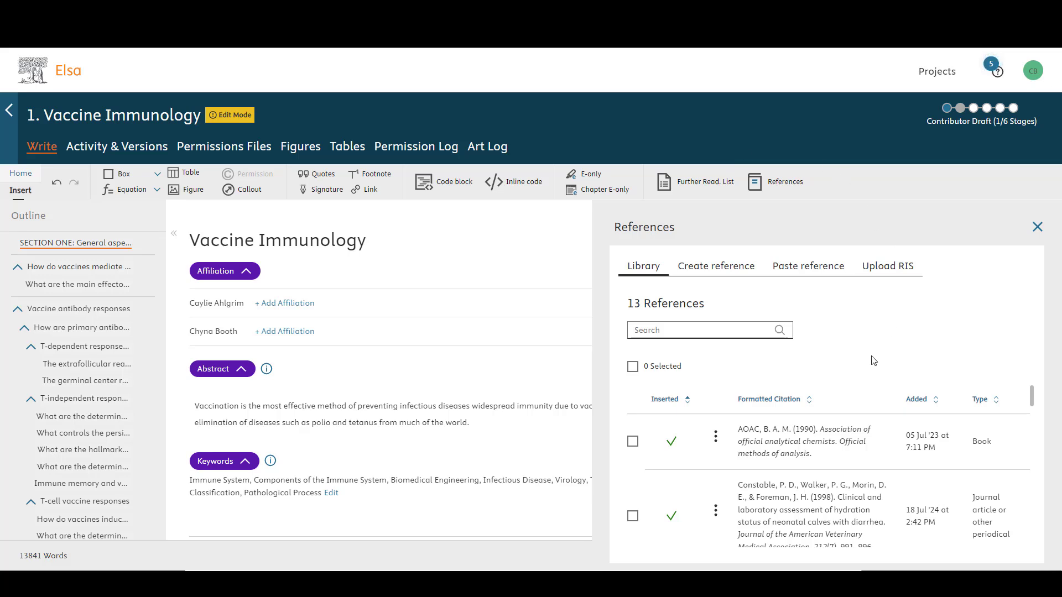
- Insert the 2023 BMC Medicine reference "The Full Value of Vaccine Assessments (FVVA)" into the chapter as a reference and close the References manager
scroll(873, 388, down, 3)
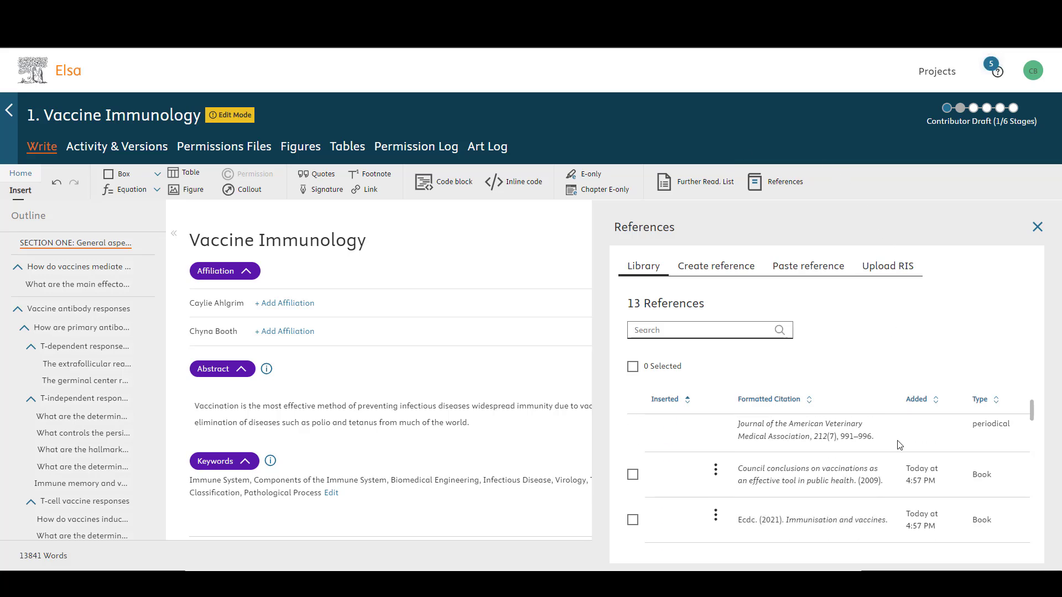
scroll(899, 444, down, 2)
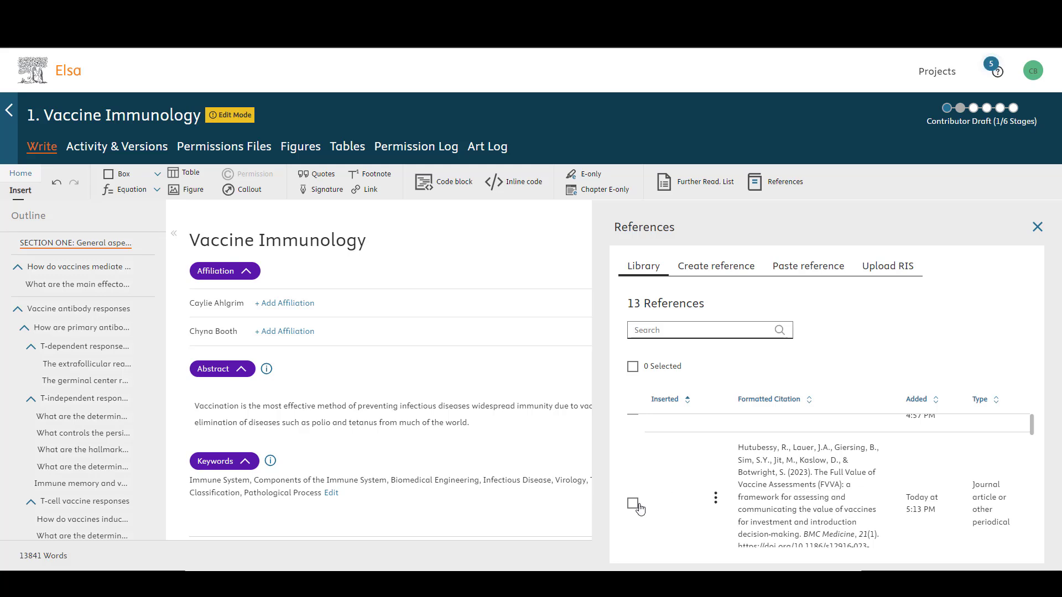
click(634, 504)
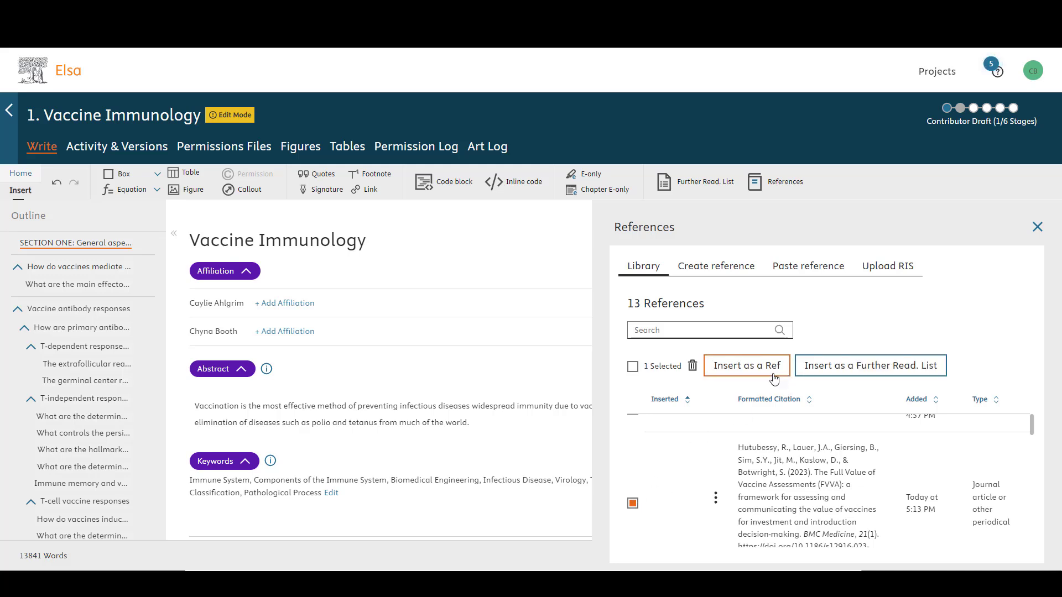
click(716, 498)
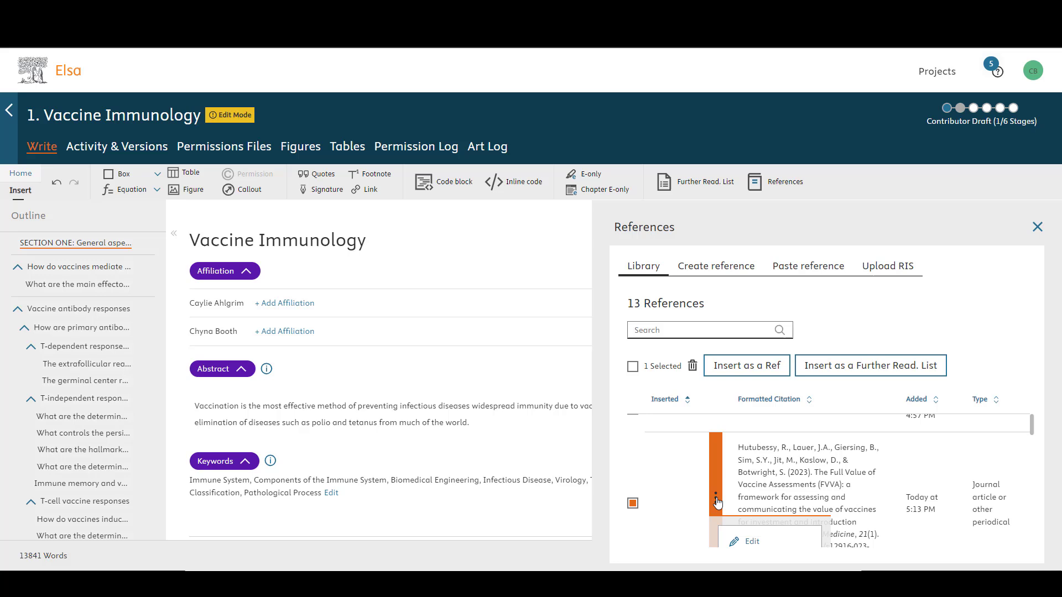
scroll(747, 515, down, 2)
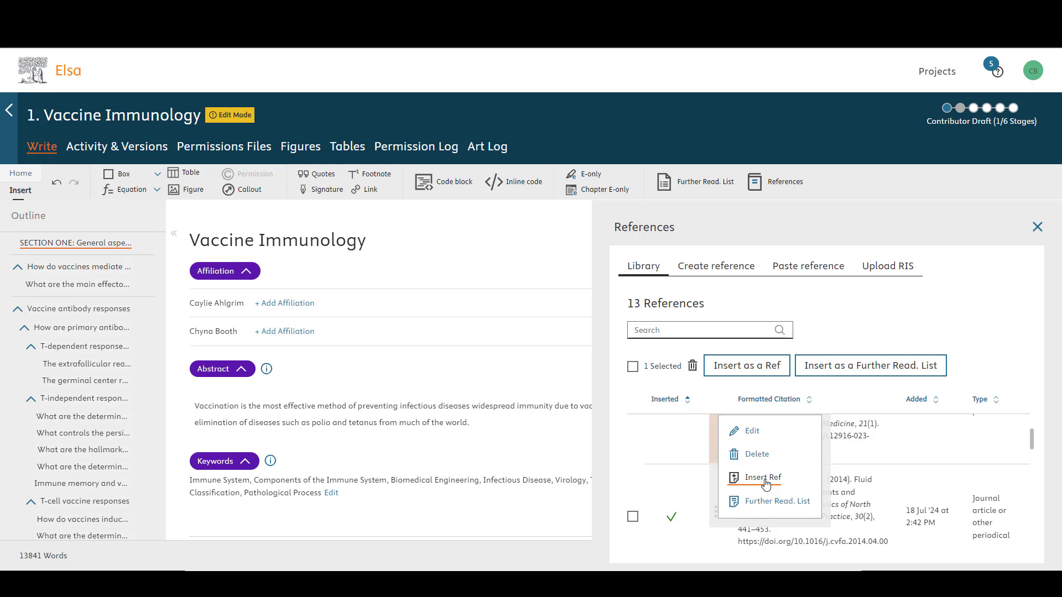
click(763, 478)
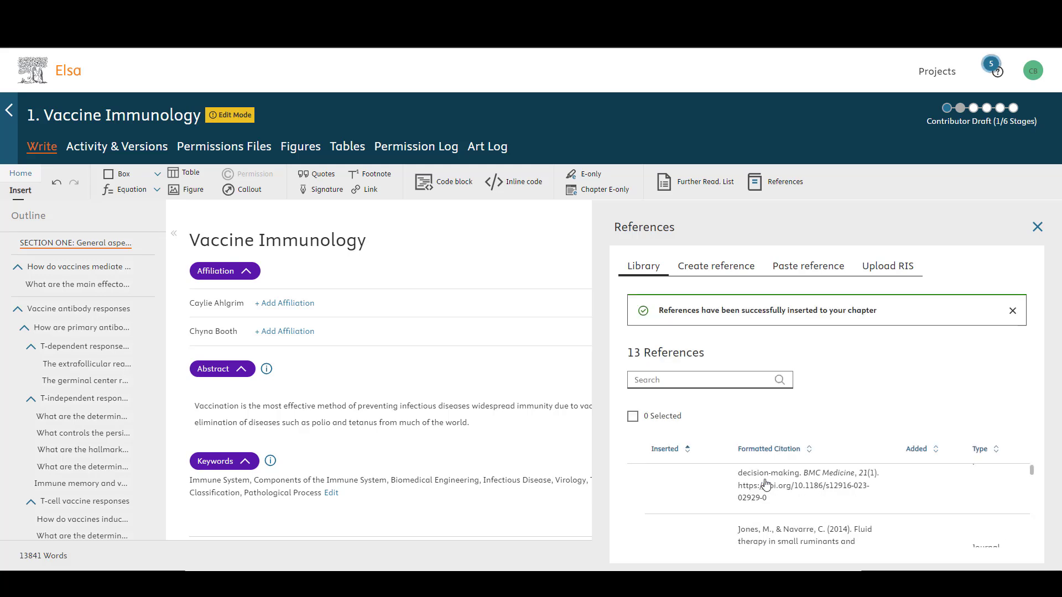
click(1037, 226)
- Examine the numbered References list at the end of the Vaccine Immunology chapter
scroll(835, 460, down, 5)
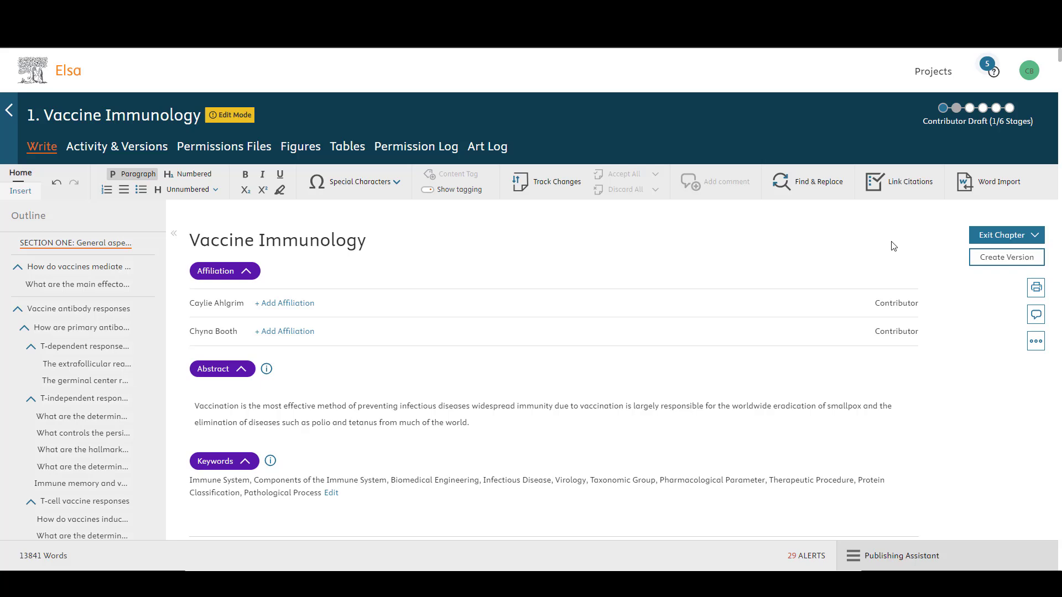
scroll(945, 326, down, 15)
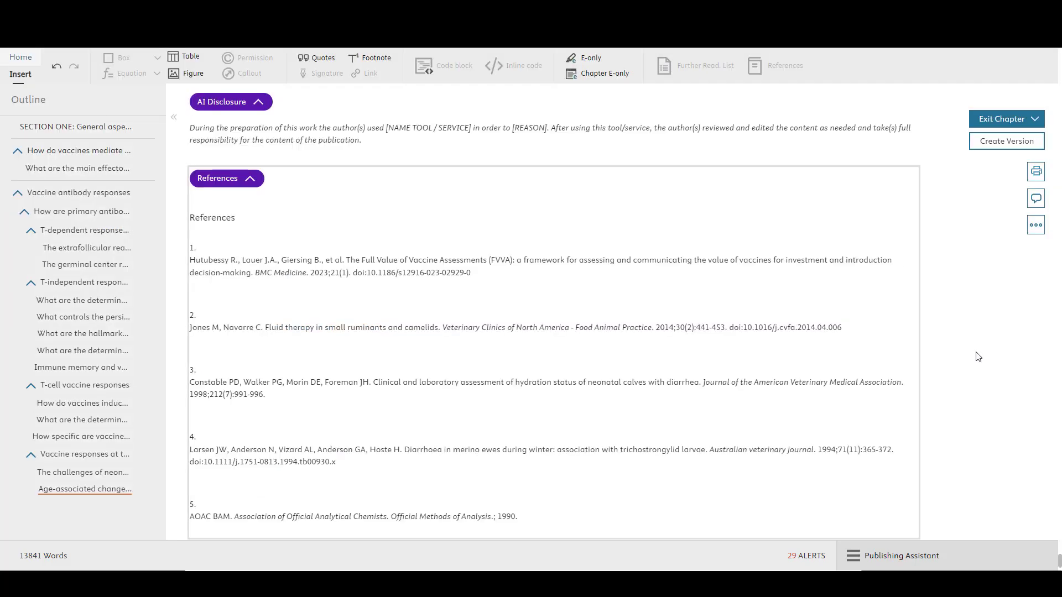
scroll(984, 357, down, 2)
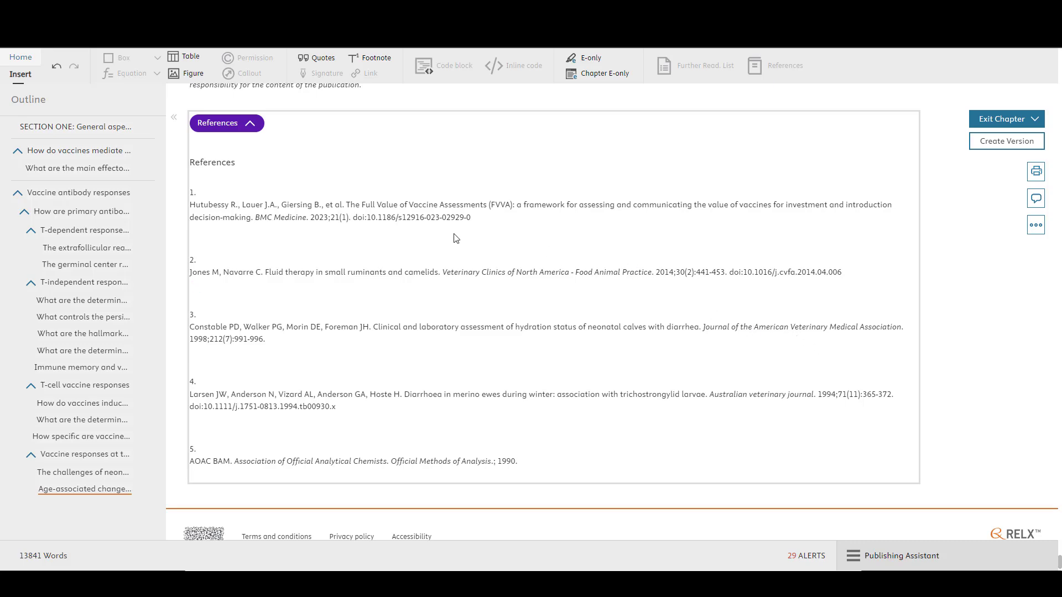
mouse_move(422, 223)
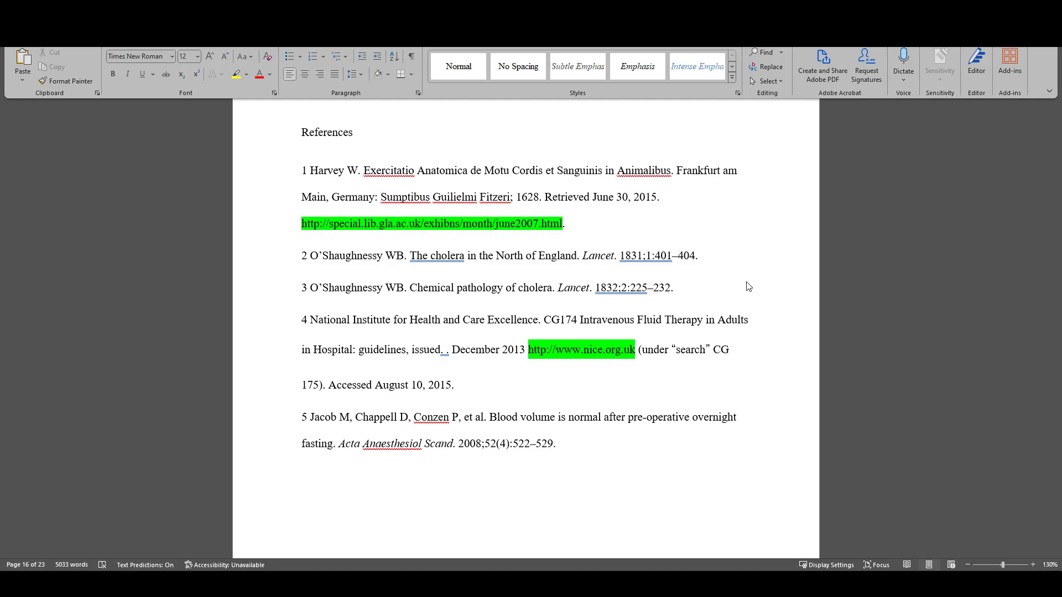
- Examine the reference list and the Questions of the Day in the Word manuscript
scroll(748, 287, up, 5)
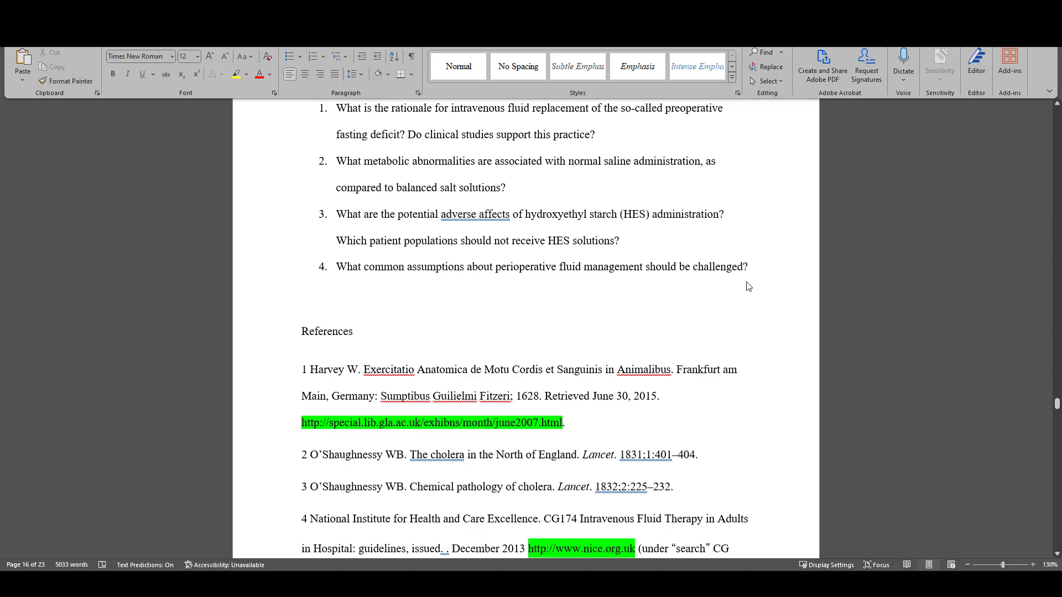
scroll(750, 288, up, 8)
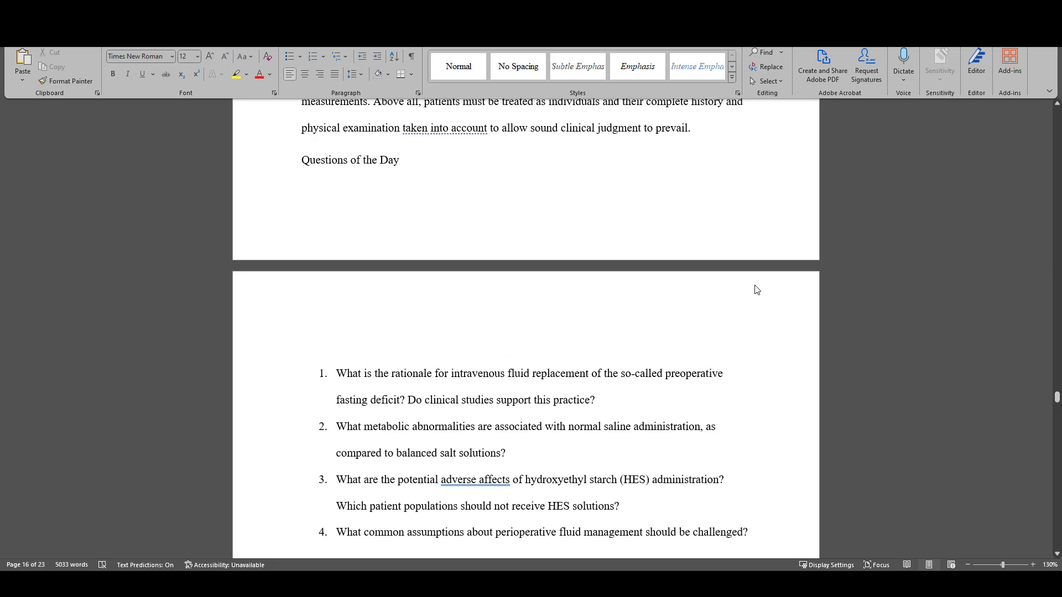
scroll(757, 290, up, 3)
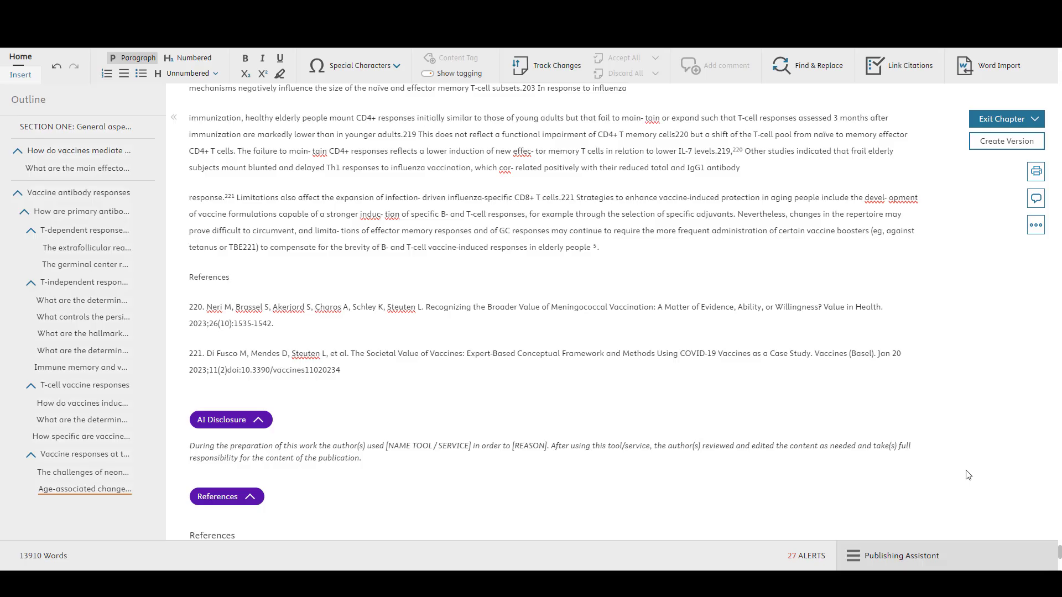
- Link the chapter's in-text citations to the reference list using the superscript numbers style, and finish the linking dialog
click(921, 80)
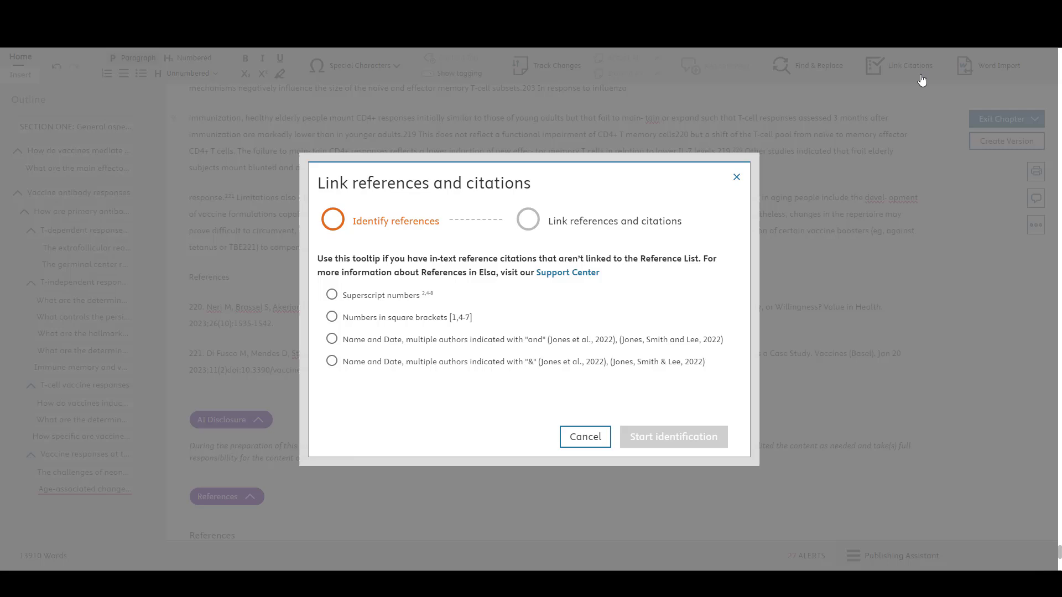
click(346, 297)
click(344, 297)
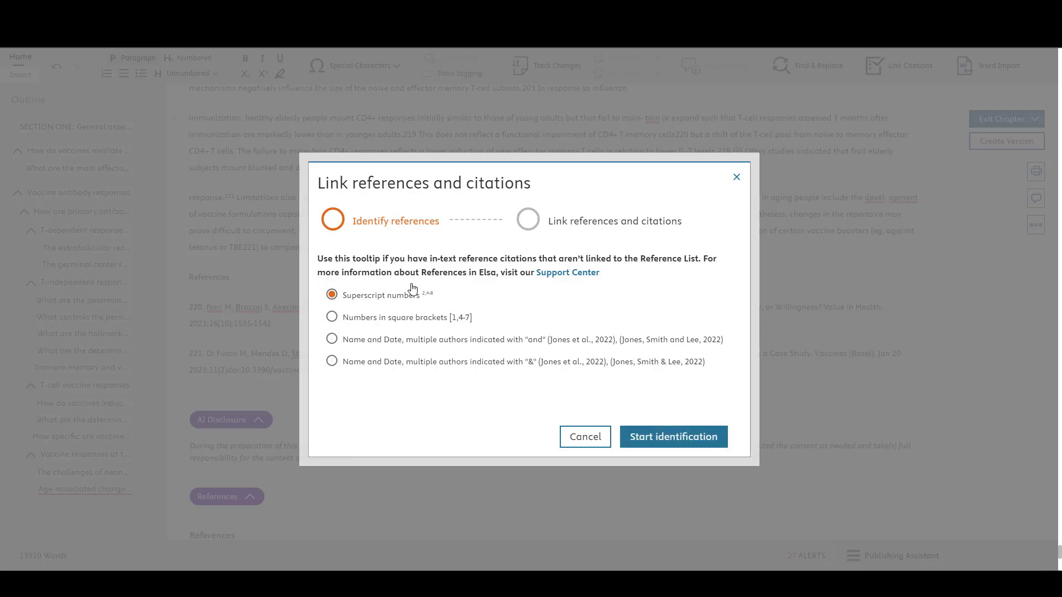
click(696, 448)
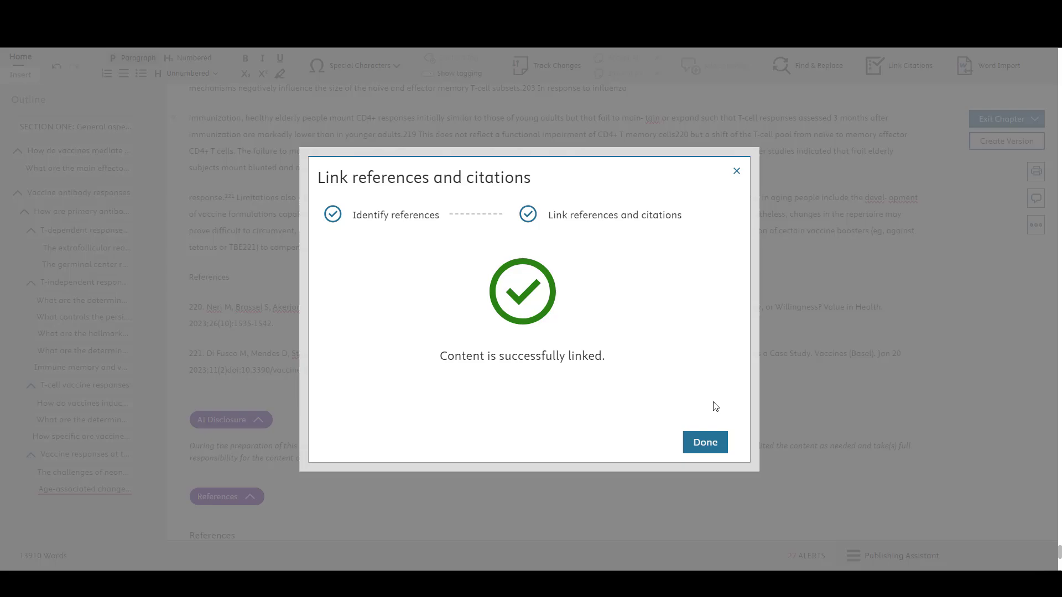
click(713, 452)
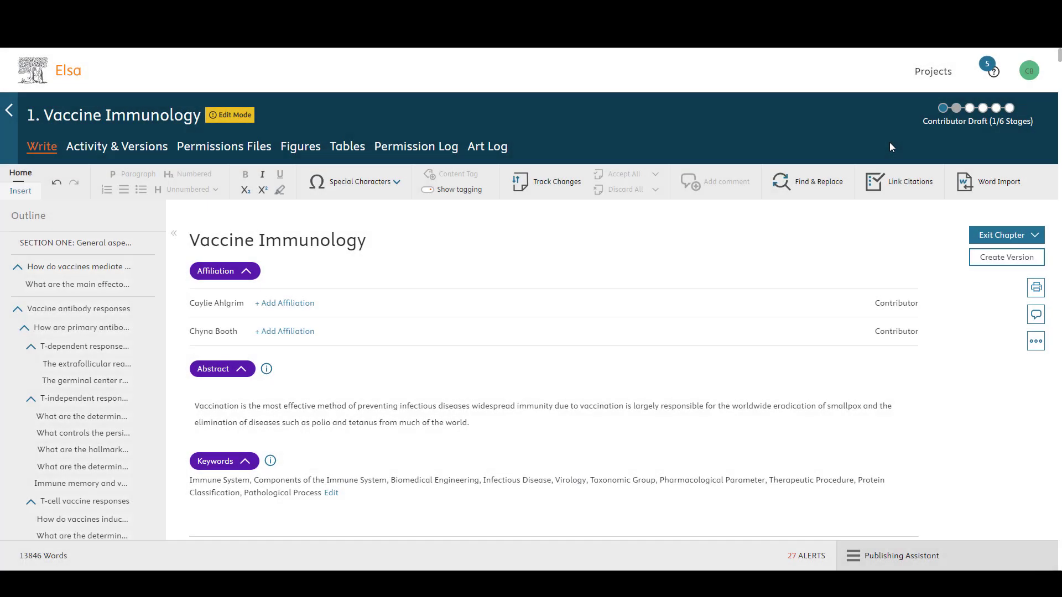
- Open the Resource Center's Help Articles & Contact Help Desk section
click(994, 80)
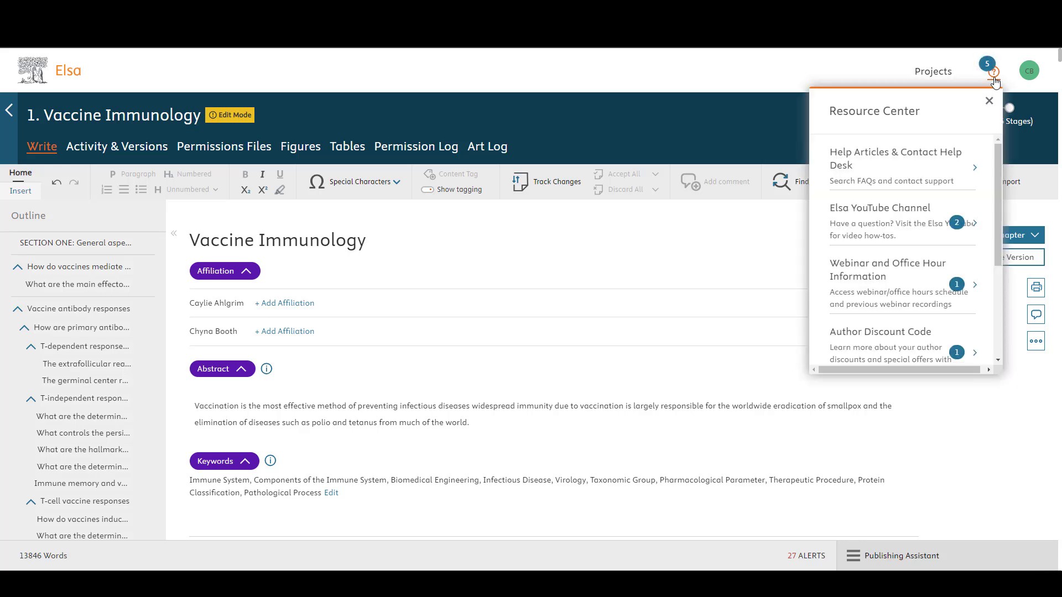
click(965, 177)
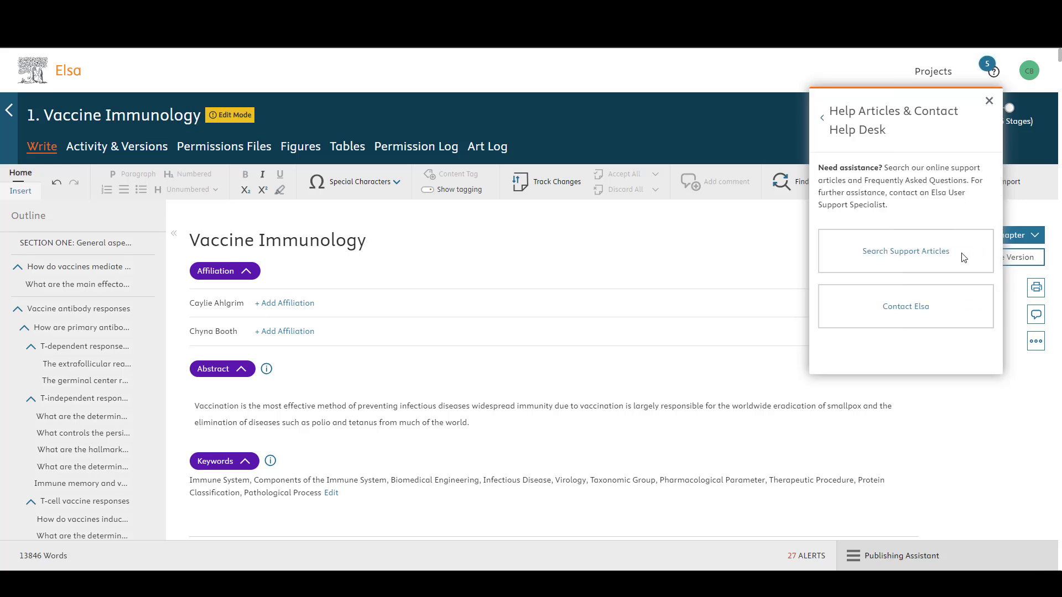